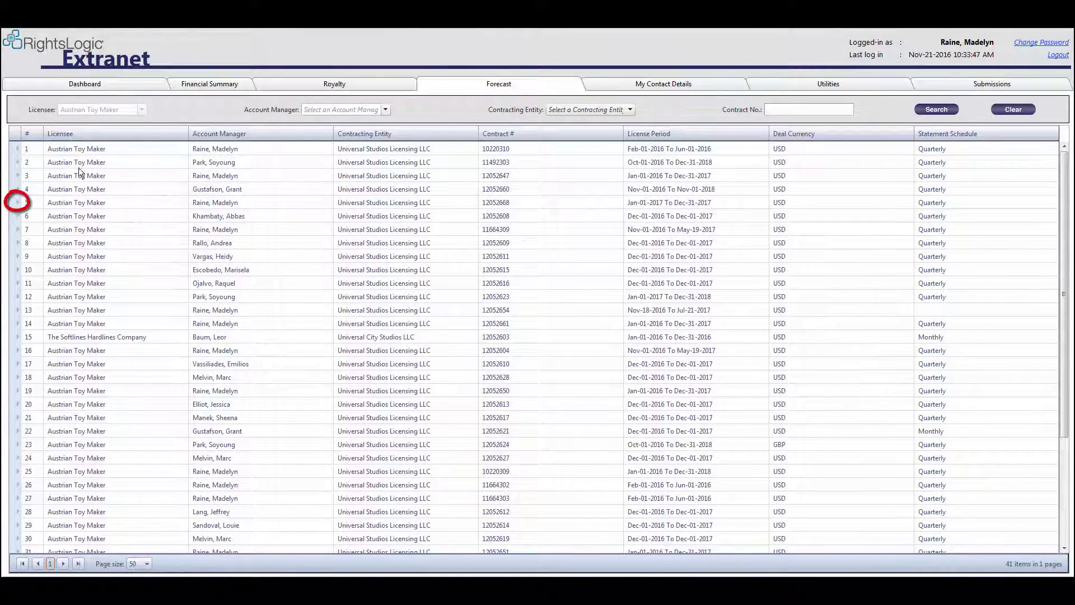
Expand contract 12052668 to reveal its CY 2017 and FY 2017 forecasts
{"action": "left_click", "coordinate": [19, 204]}
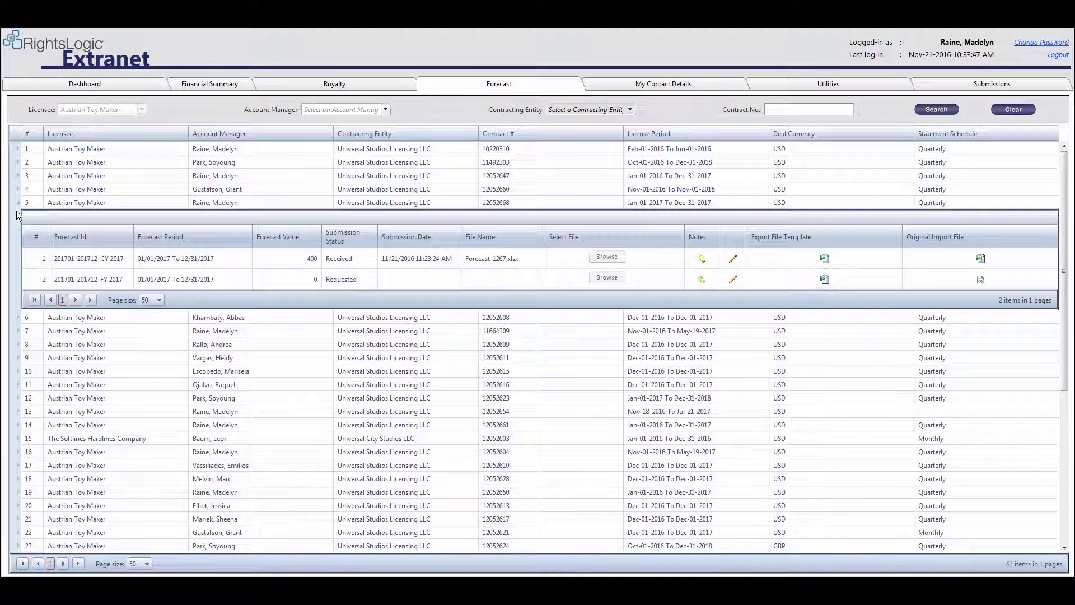
Save the FY 2017 forecast template from row 2 and open it in Excel
{"action": "left_click", "coordinate": [824, 280]}
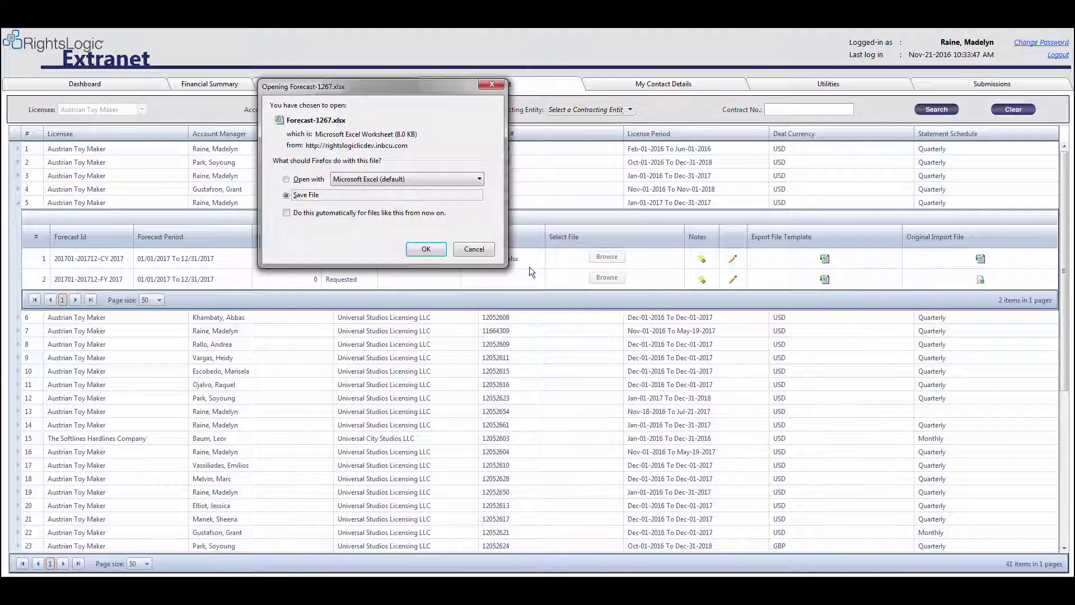
{"action": "left_click", "coordinate": [432, 251]}
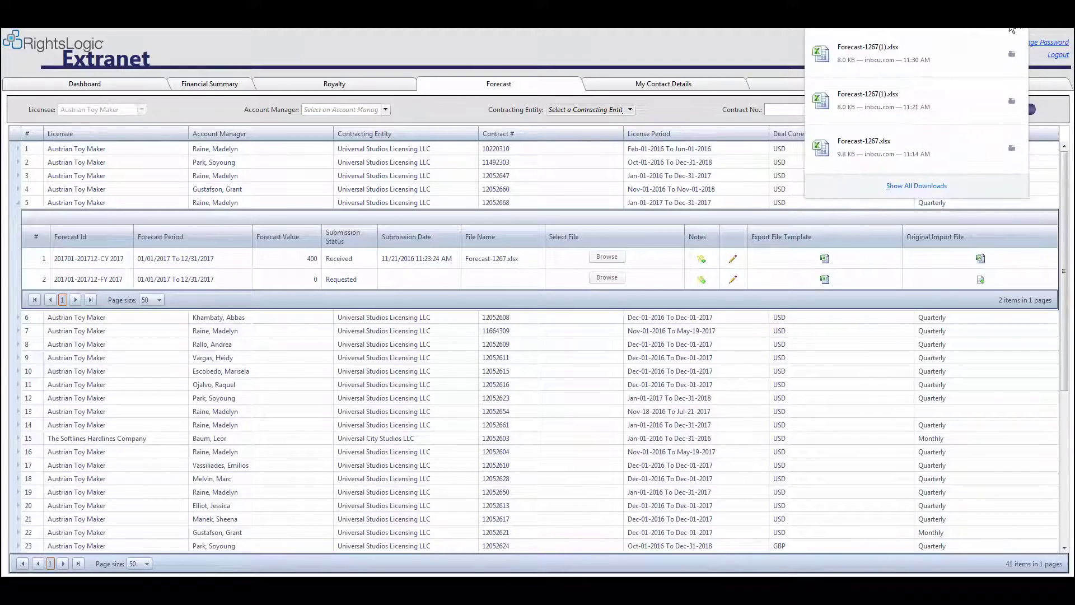
{"action": "left_click", "coordinate": [986, 49]}
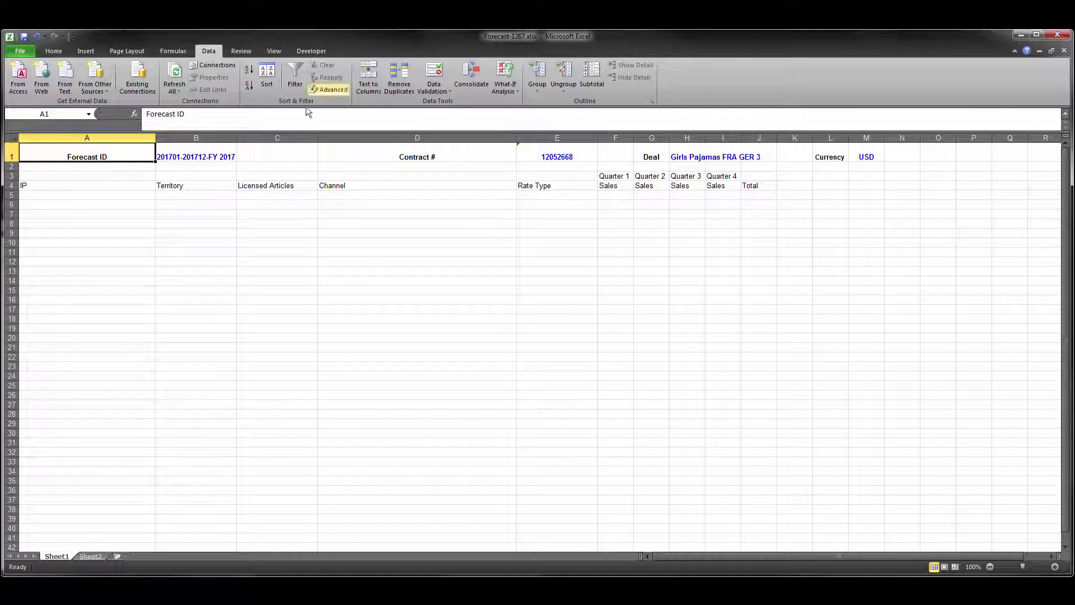
Pick DESPICABLE ME FRANCHISE ASSET as the IP in cells A5 and A6
{"action": "left_click", "coordinate": [151, 195]}
{"action": "left_click", "coordinate": [161, 196]}
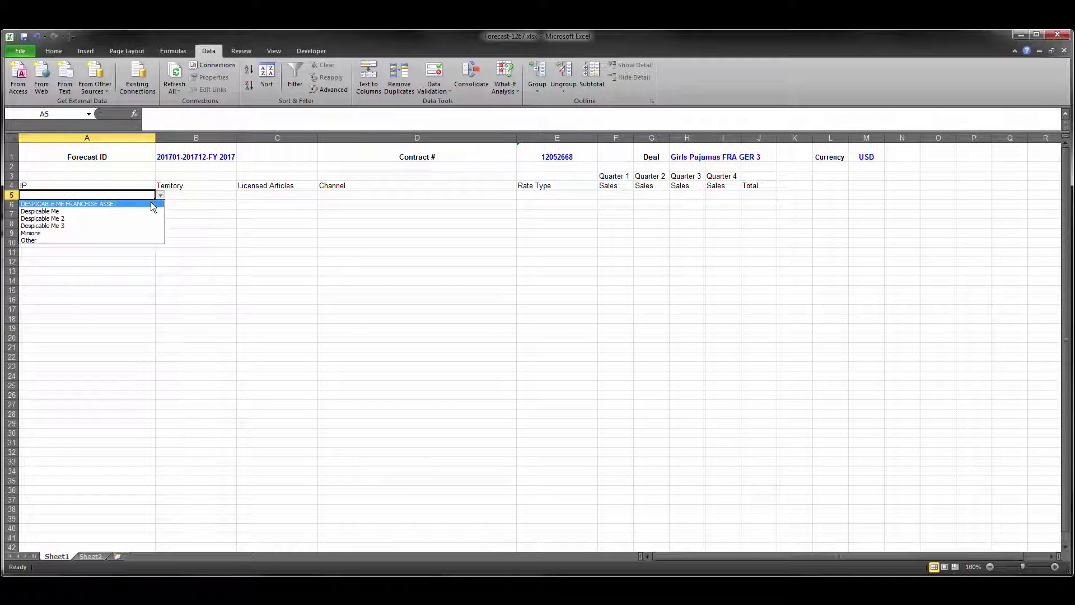
{"action": "left_click", "coordinate": [158, 205]}
{"action": "key", "text": "Return"}
{"action": "left_click", "coordinate": [160, 205]}
{"action": "left_click", "coordinate": [147, 212]}
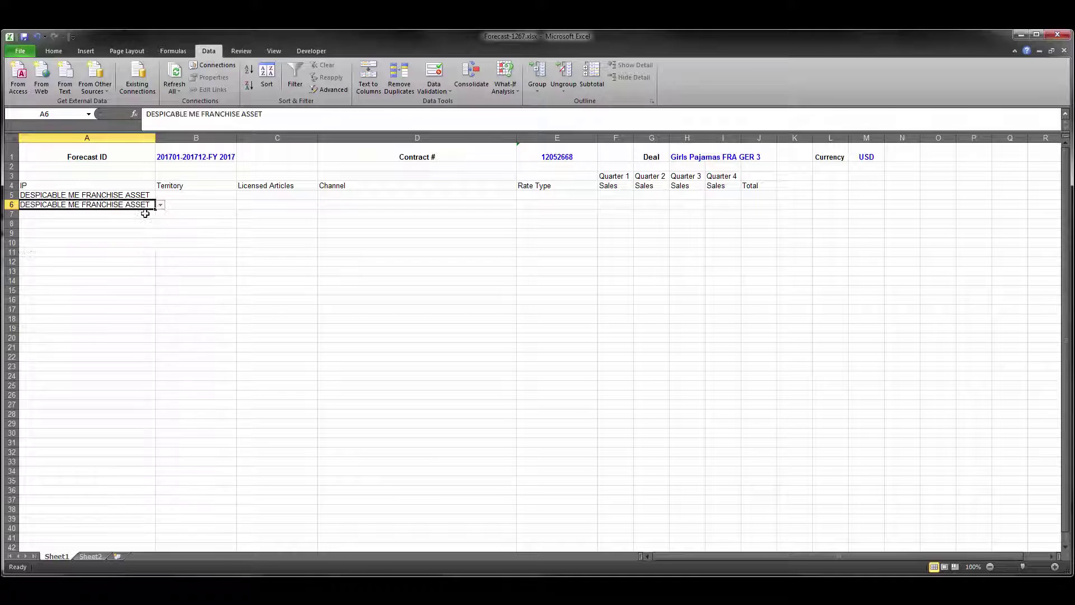
Choose France for B5 and Germany for B6 from the Territory drop-downs
{"action": "left_click", "coordinate": [221, 195]}
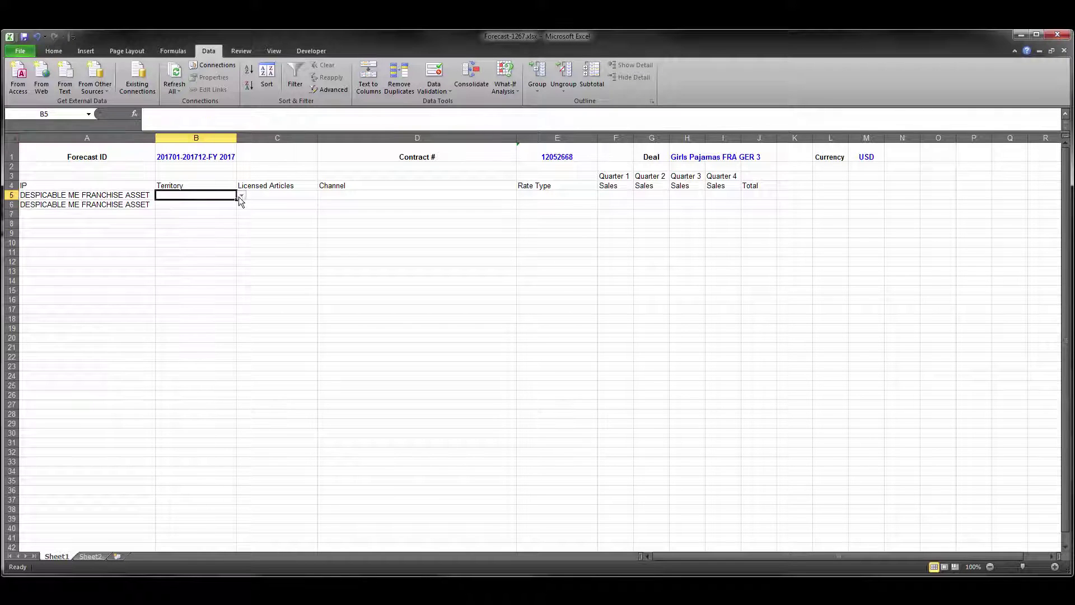
{"action": "left_click", "coordinate": [241, 196]}
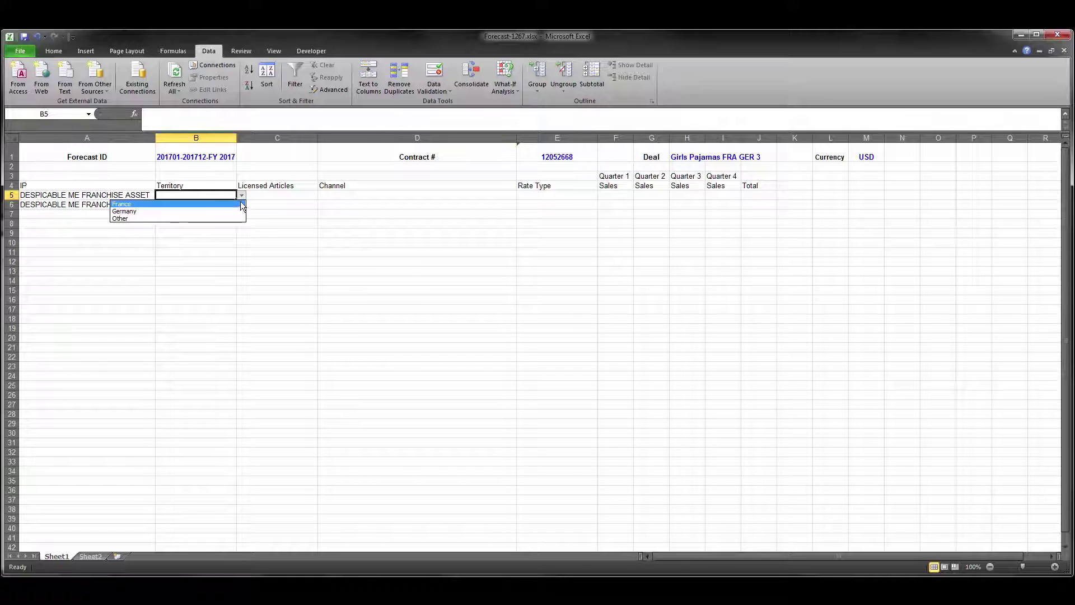
{"action": "left_click", "coordinate": [241, 205]}
{"action": "left_click", "coordinate": [232, 205]}
{"action": "left_click", "coordinate": [242, 204]}
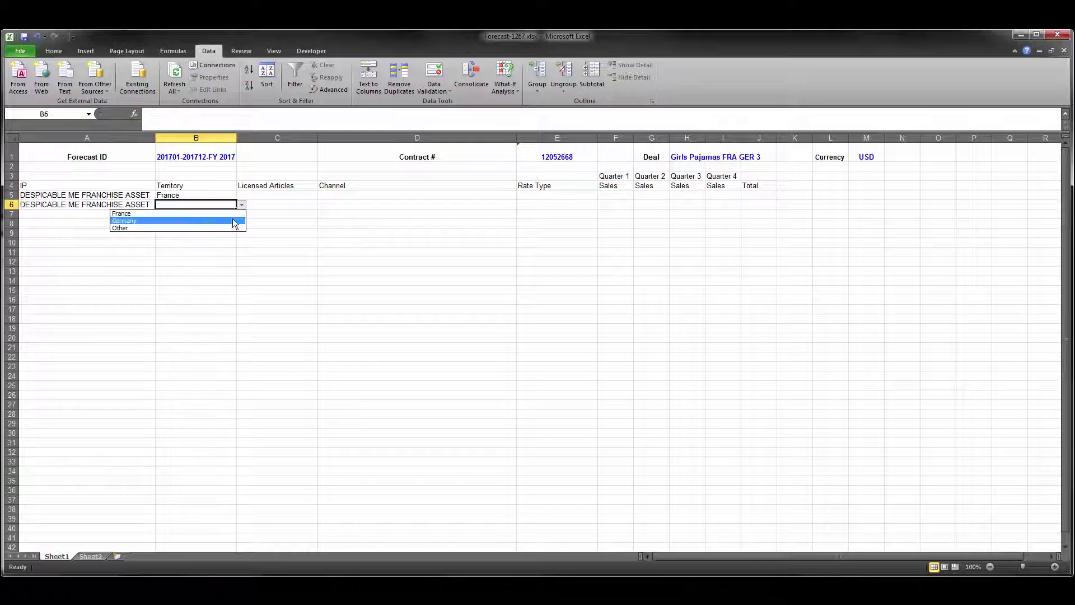
{"action": "left_click", "coordinate": [233, 220]}
{"action": "left_click", "coordinate": [283, 195]}
{"action": "left_click", "coordinate": [323, 196]}
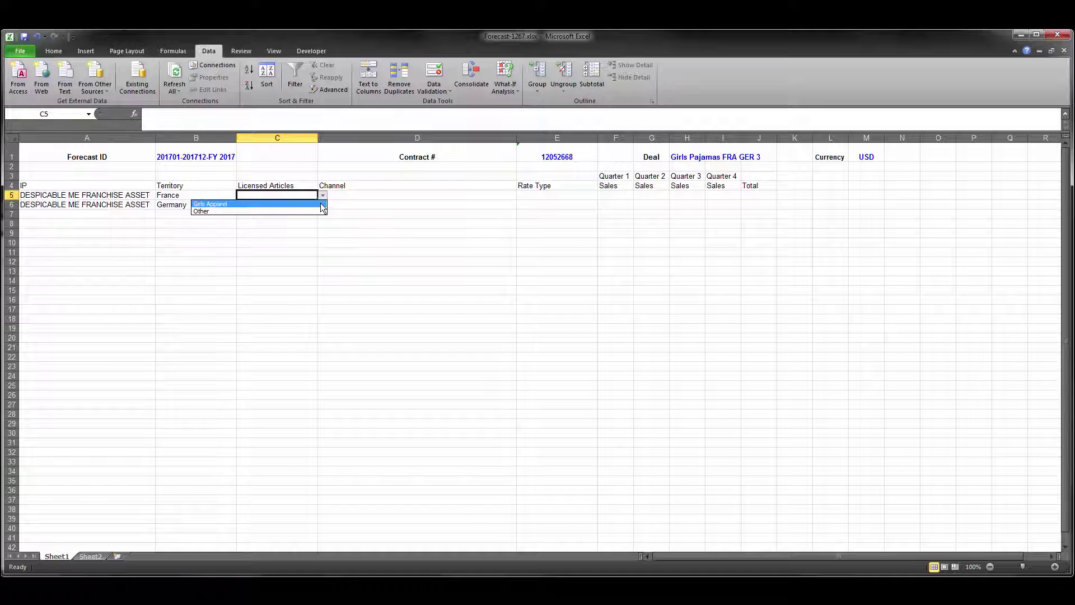
Set Licensed Articles to Girls Apparel and Channel to Amazon.com in rows 5 and 6
{"action": "left_click", "coordinate": [321, 204]}
{"action": "left_click", "coordinate": [303, 205]}
{"action": "left_click", "coordinate": [323, 204]}
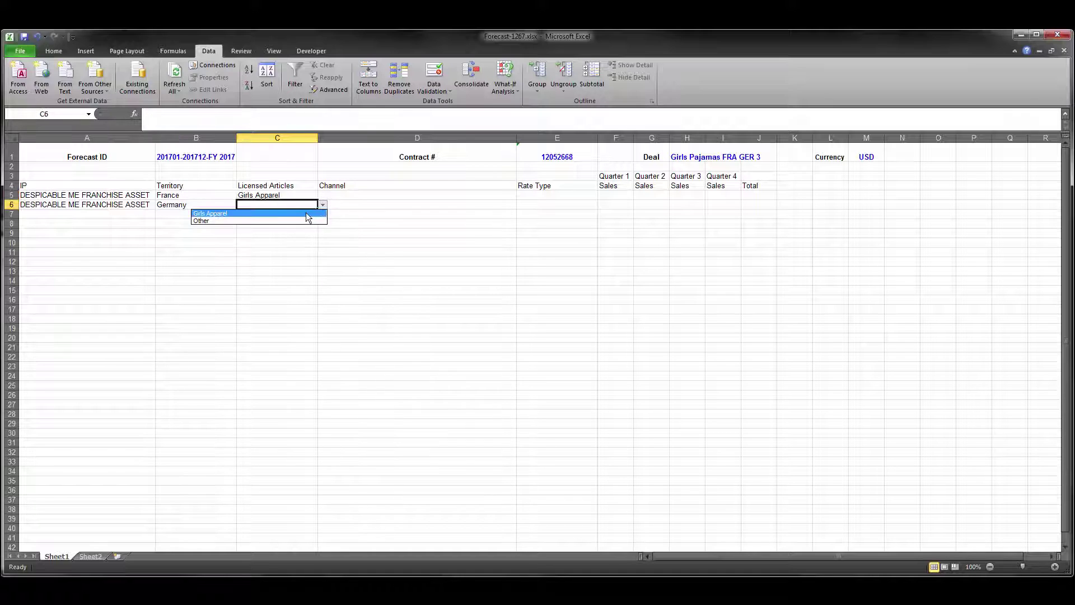
{"action": "left_click", "coordinate": [306, 212]}
{"action": "left_click", "coordinate": [446, 196]}
{"action": "left_click", "coordinate": [522, 196]}
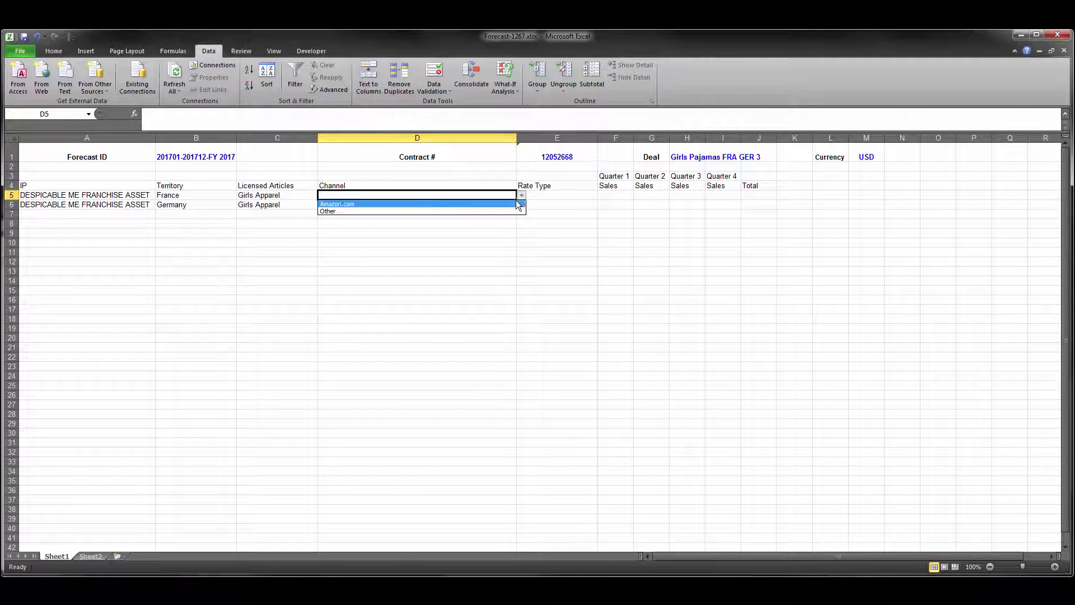
{"action": "left_click", "coordinate": [495, 203]}
{"action": "left_click", "coordinate": [497, 204]}
{"action": "left_click", "coordinate": [521, 205]}
{"action": "left_click", "coordinate": [503, 212]}
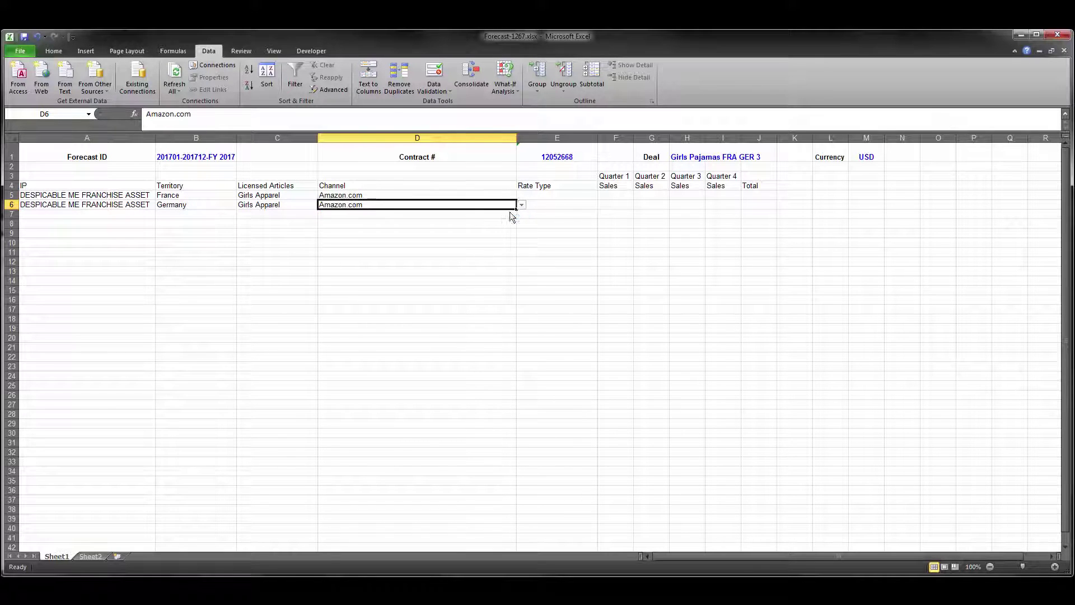
Set the Rate Type to Retail in cells E5 and E6
{"action": "left_click", "coordinate": [593, 195]}
{"action": "left_click", "coordinate": [603, 196]}
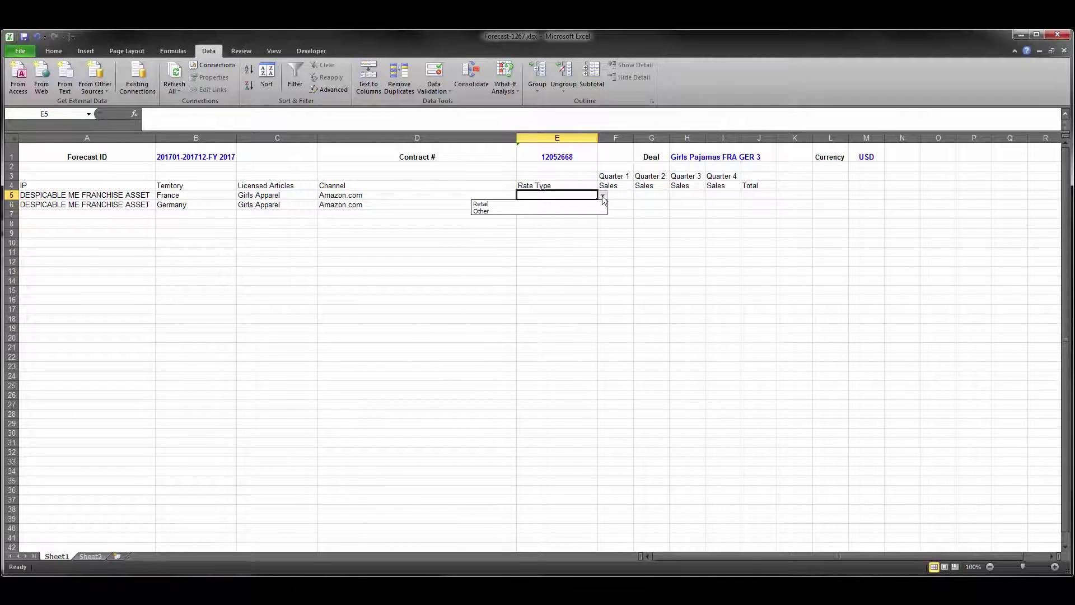
{"action": "left_click", "coordinate": [600, 202]}
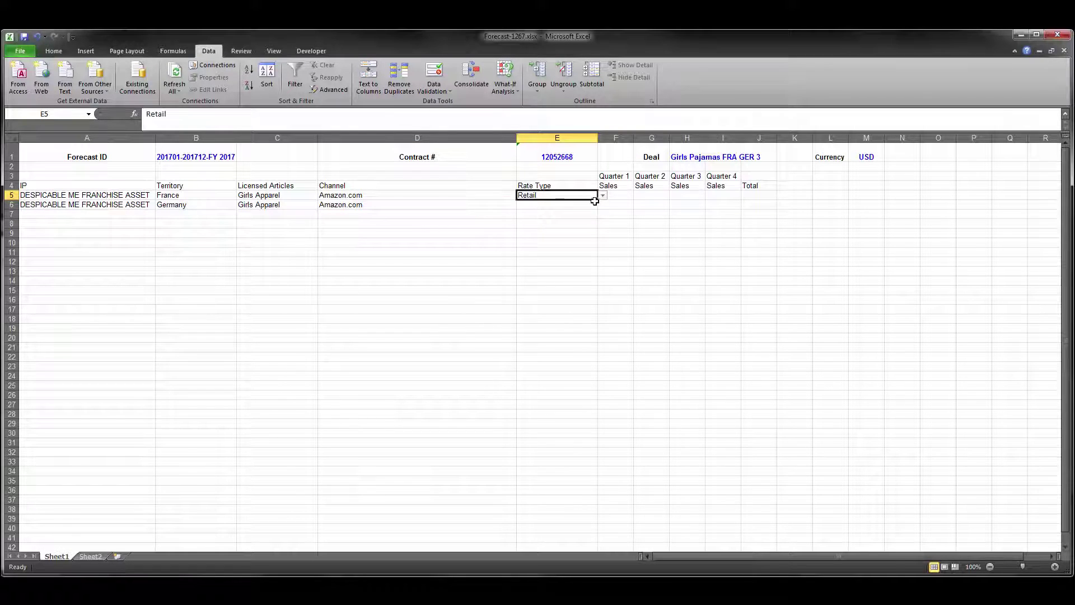
{"action": "left_click", "coordinate": [593, 204]}
{"action": "left_click", "coordinate": [603, 206]}
{"action": "left_click", "coordinate": [598, 213]}
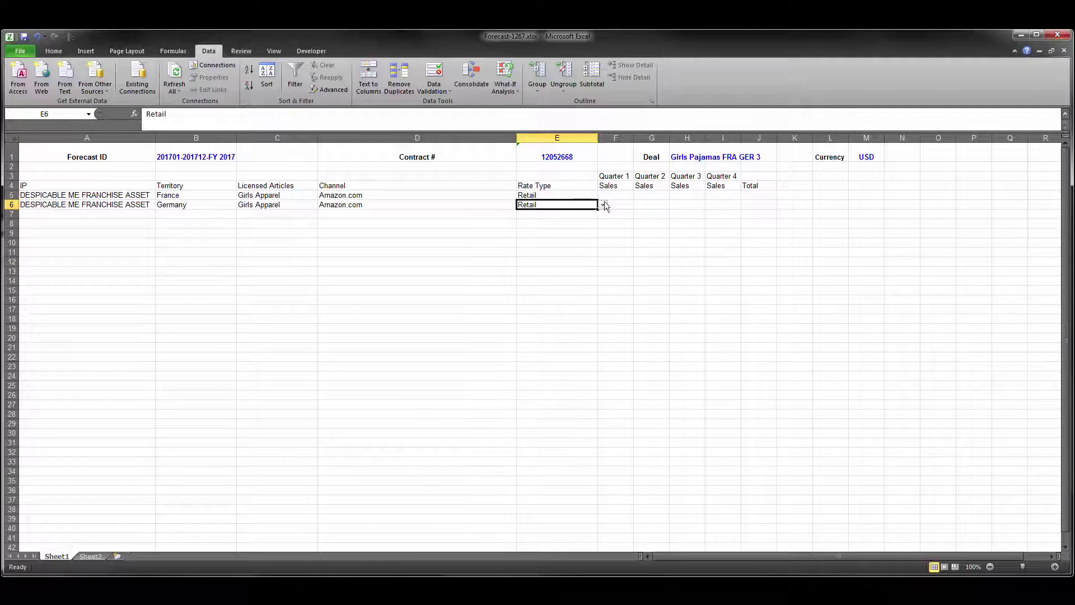
{"action": "left_click", "coordinate": [615, 197]}
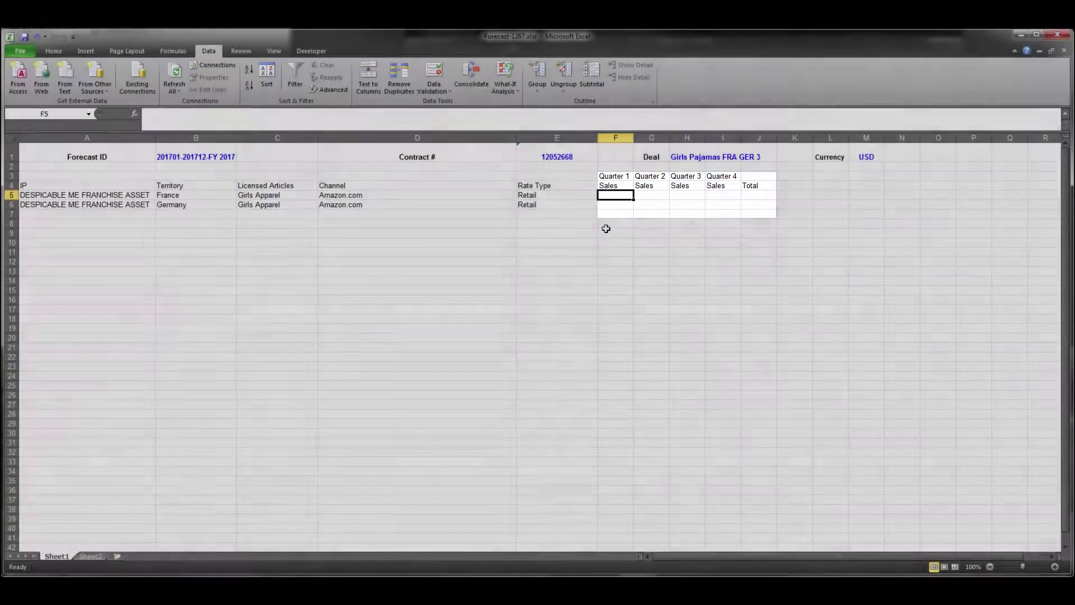
Enter 100 as Quarter 1, 2 and 3 sales in both the France and Germany rows
{"action": "type", "text": "100"}
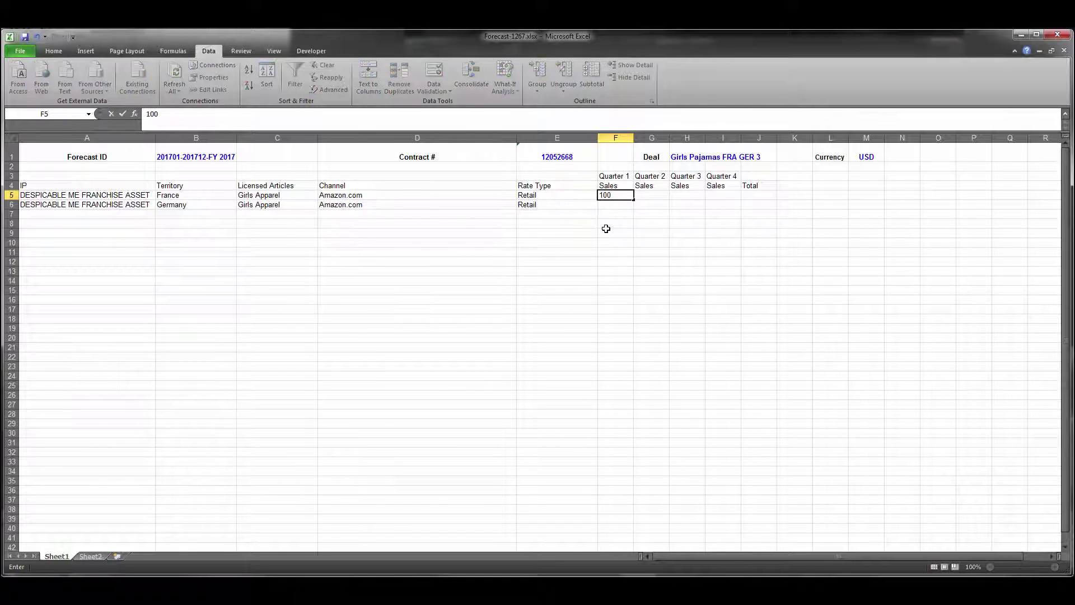
{"action": "key", "text": "Tab"}
{"action": "type", "text": "100"}
{"action": "key", "text": "Tab"}
{"action": "type", "text": "10"}
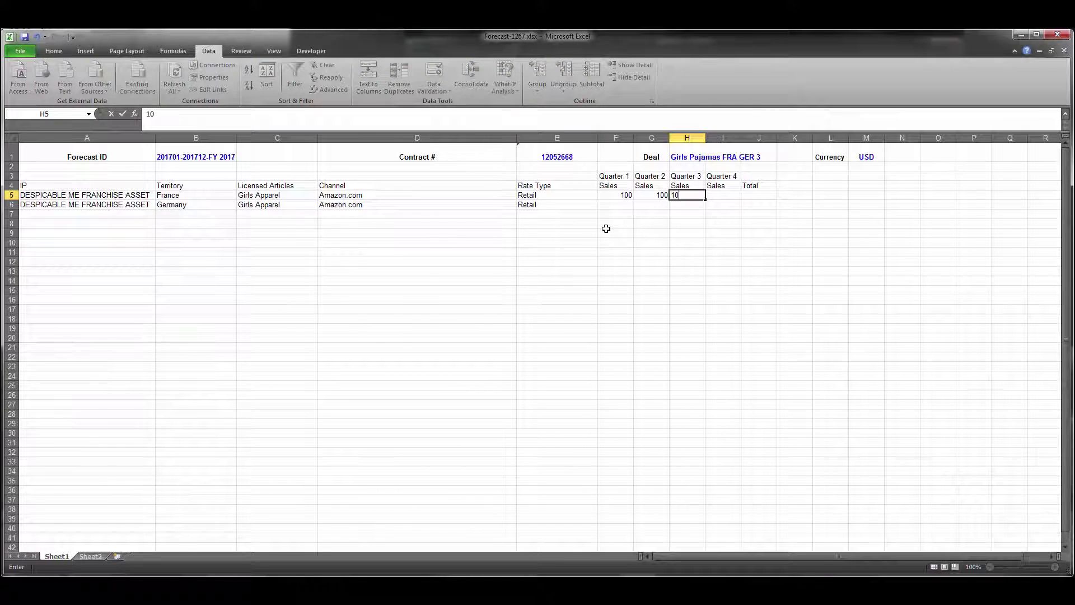
{"action": "type", "text": "0"}
{"action": "key", "text": "Return"}
{"action": "type", "text": "100"}
{"action": "key", "text": "Tab"}
{"action": "type", "text": "1"}
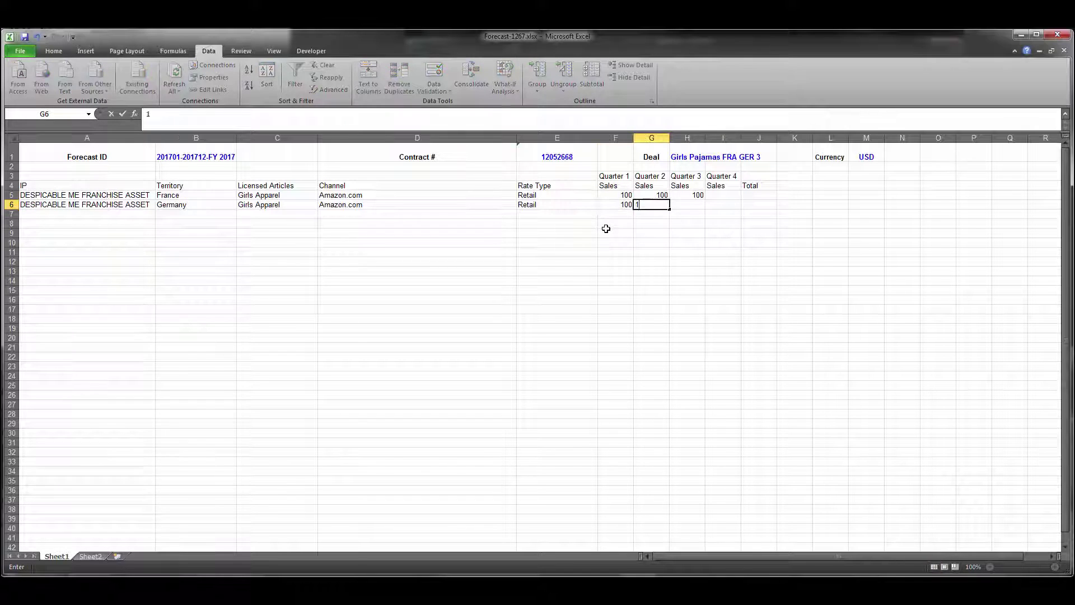
{"action": "type", "text": "00"}
{"action": "key", "text": "Tab"}
{"action": "type", "text": "100"}
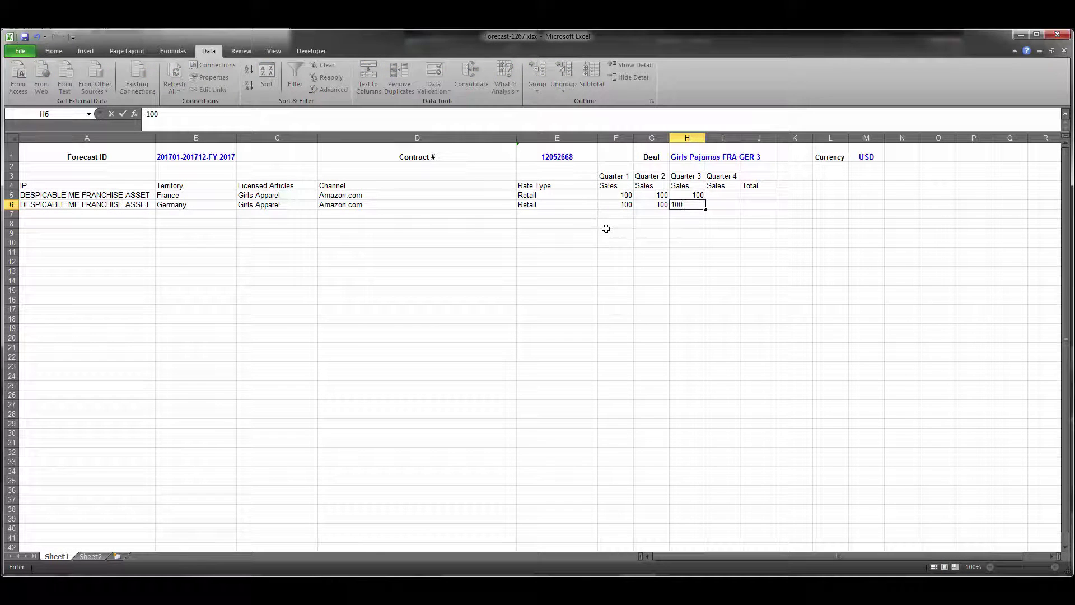
{"action": "key", "text": "Return"}
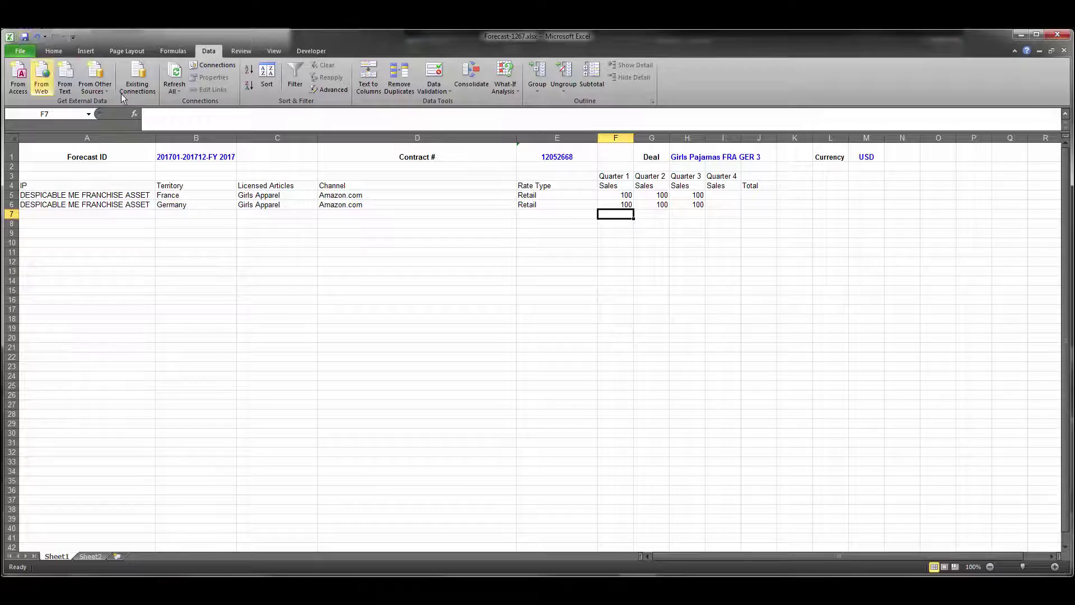
Close Excel and attach Desktop file Forecast-1267.xlsx to the FY 2017 forecast row
{"action": "left_click", "coordinate": [1056, 36]}
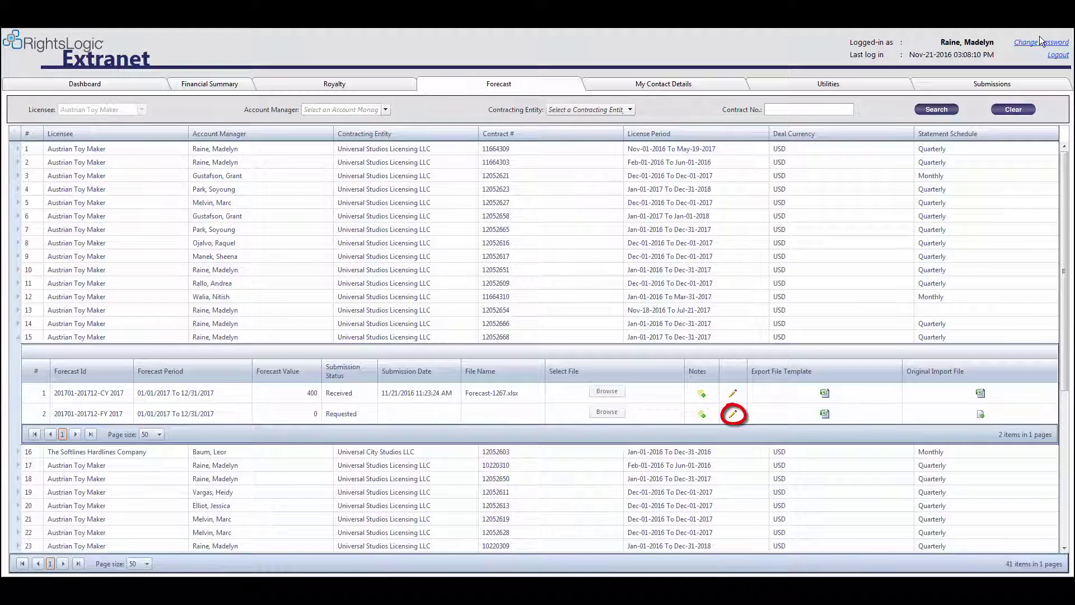
{"action": "left_click", "coordinate": [732, 413]}
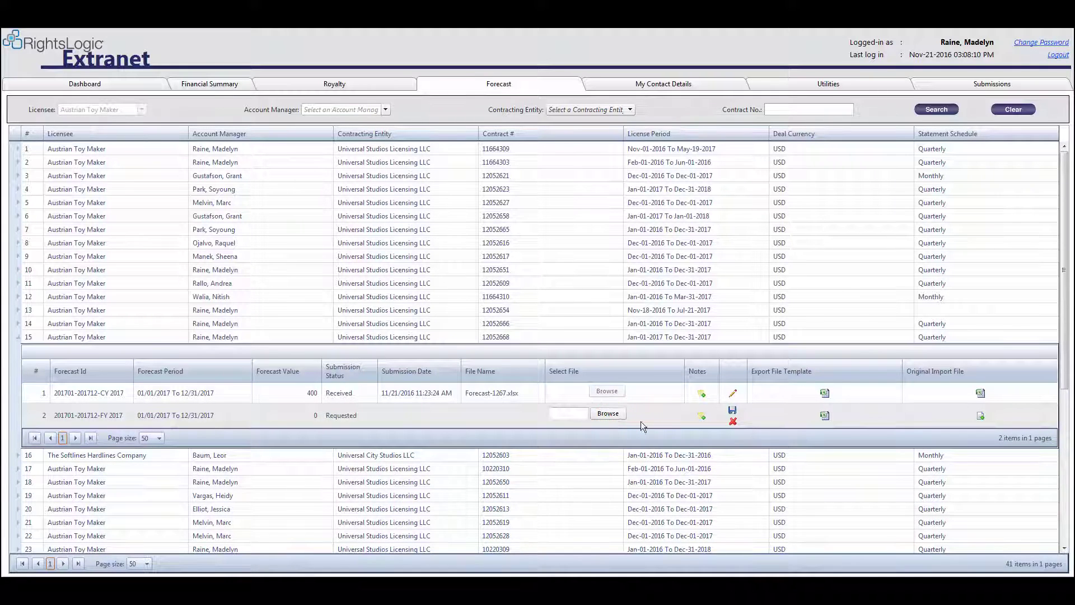
{"action": "left_click", "coordinate": [607, 414]}
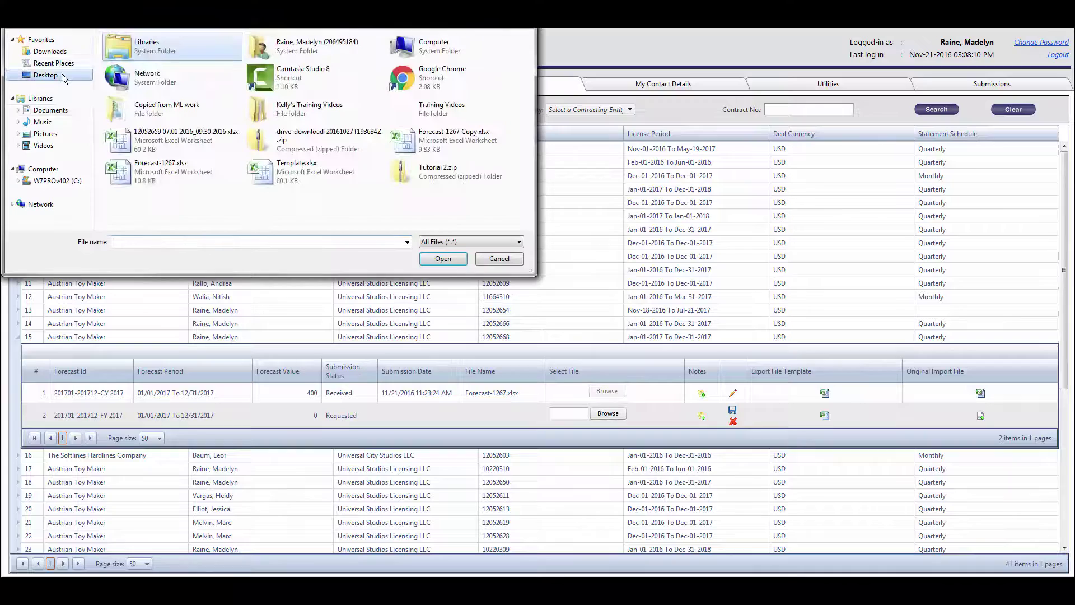
{"action": "left_click", "coordinate": [123, 175]}
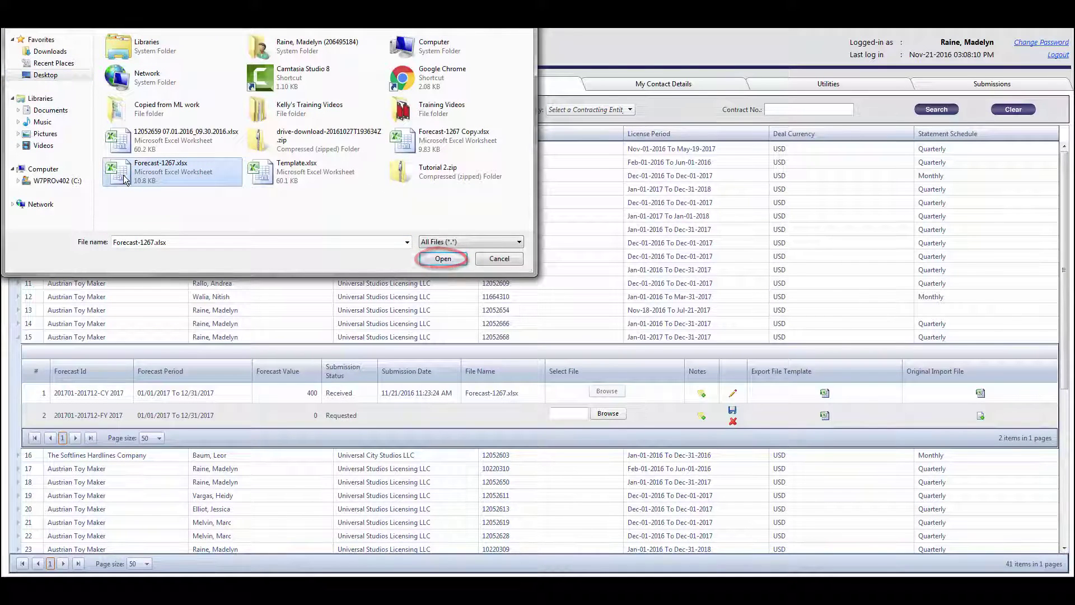
{"action": "left_click", "coordinate": [444, 258]}
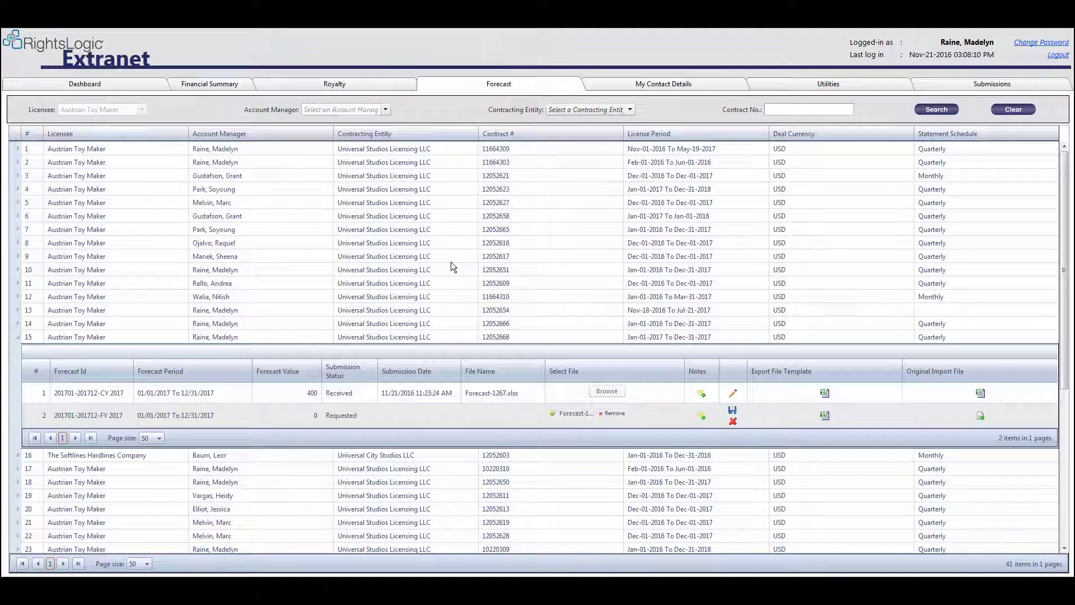
Save the uploaded FY 2017 forecast and acknowledge the 'File successfully saved' message
{"action": "left_click", "coordinate": [733, 413]}
{"action": "left_click", "coordinate": [500, 336]}
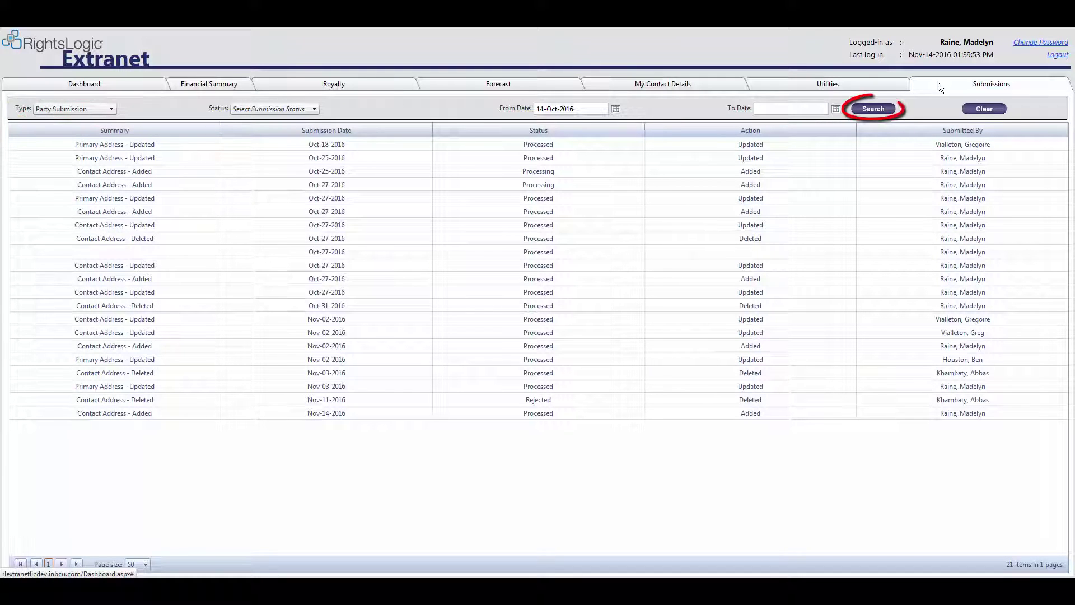
Search the Submissions list for the Forecast Submission type only
{"action": "left_click", "coordinate": [111, 109]}
{"action": "left_click", "coordinate": [105, 143]}
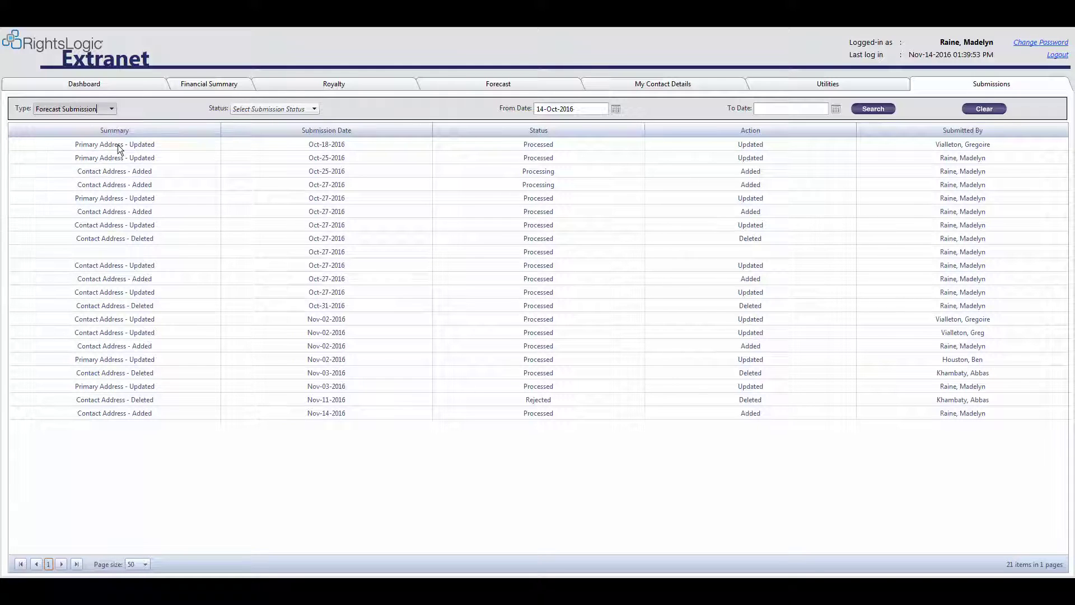
{"action": "left_click", "coordinate": [867, 114]}
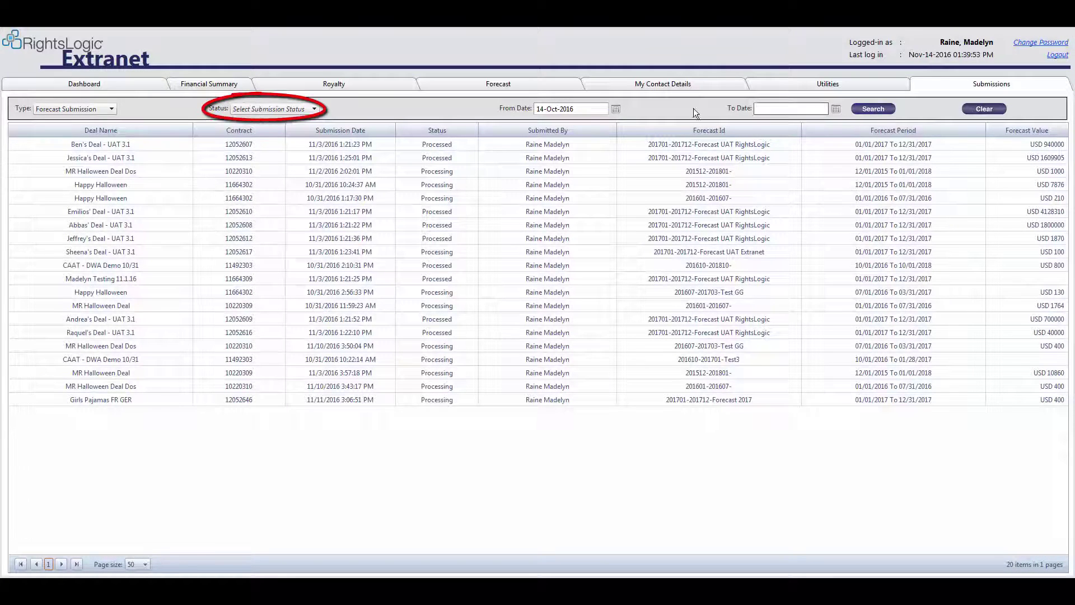
Filter forecast submissions to Processed status with To Date 01-Nov-2016 and search again
{"action": "left_click", "coordinate": [294, 110]}
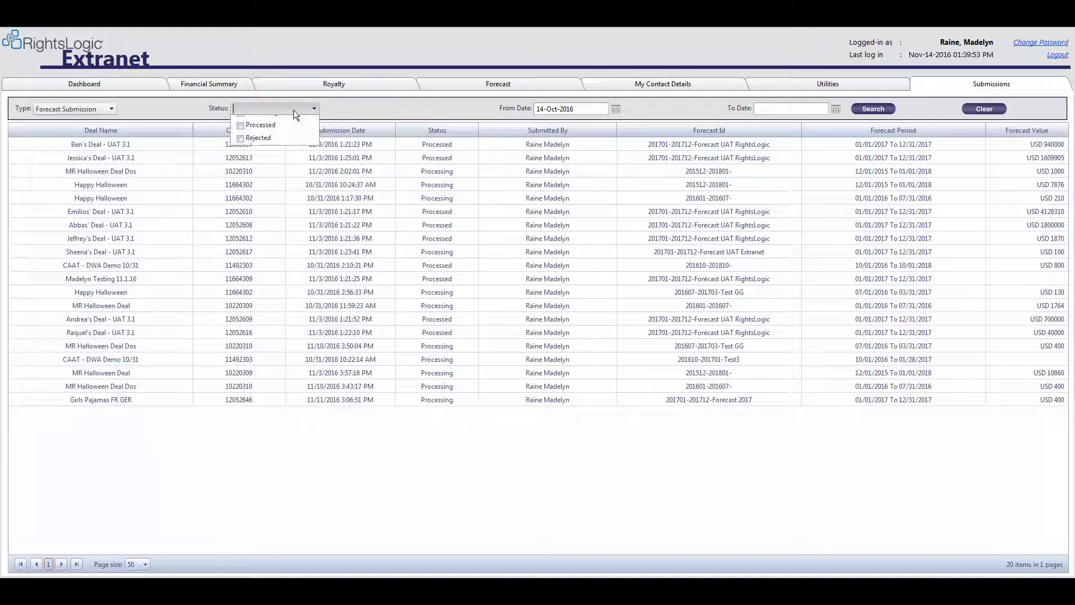
{"action": "left_click", "coordinate": [259, 133]}
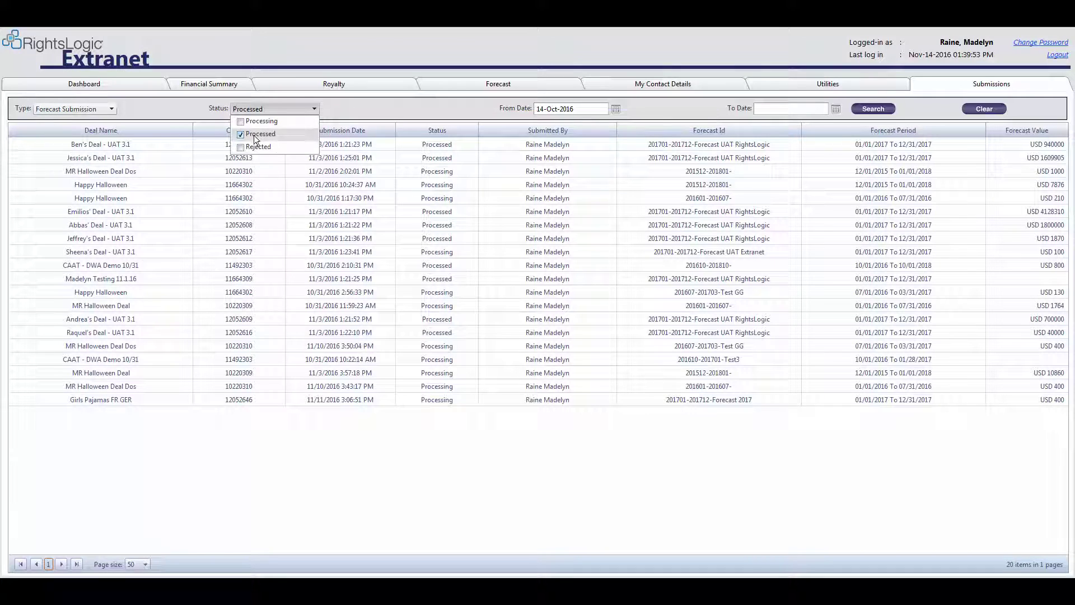
{"action": "left_click", "coordinate": [835, 108]}
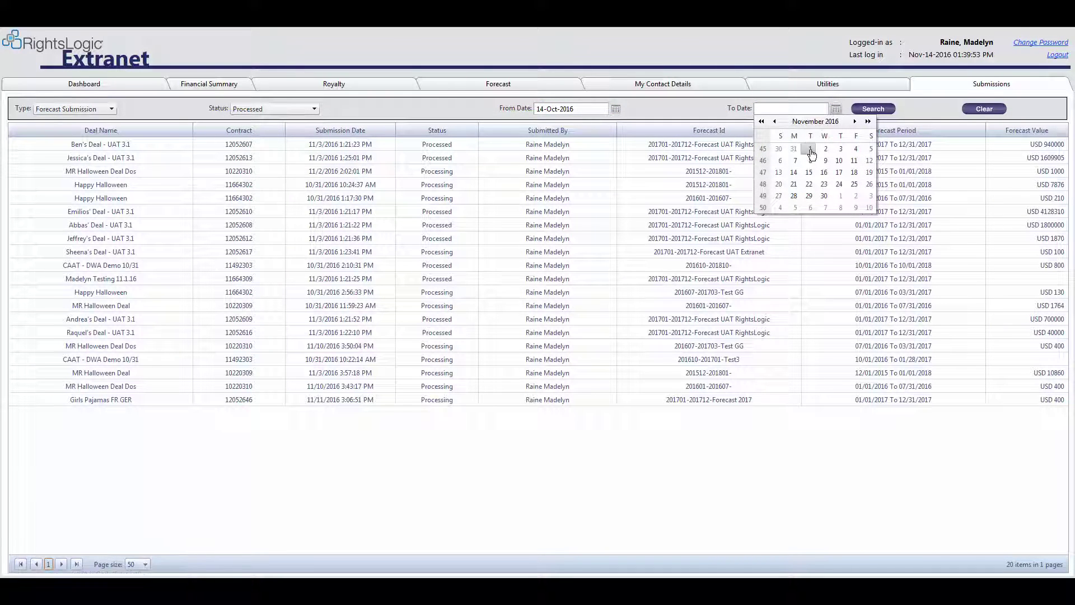
{"action": "left_click", "coordinate": [810, 148]}
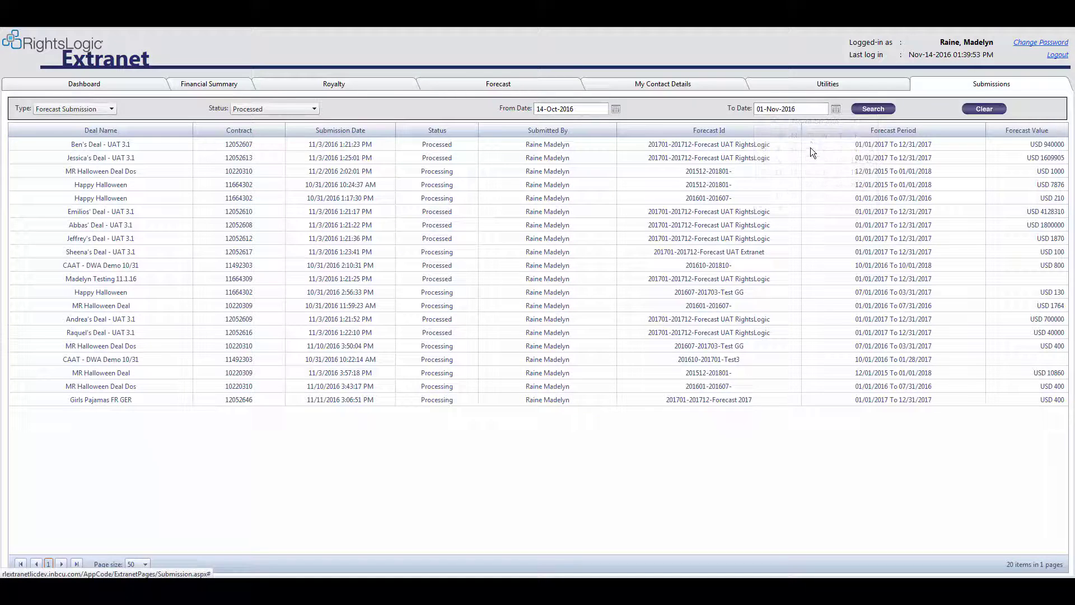
{"action": "left_click", "coordinate": [858, 111]}
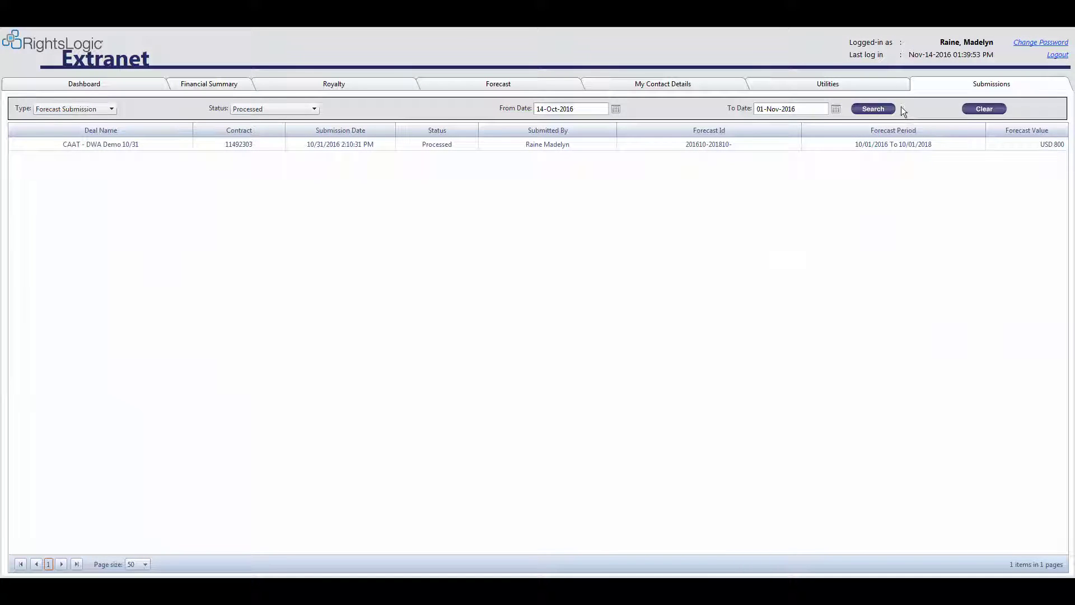